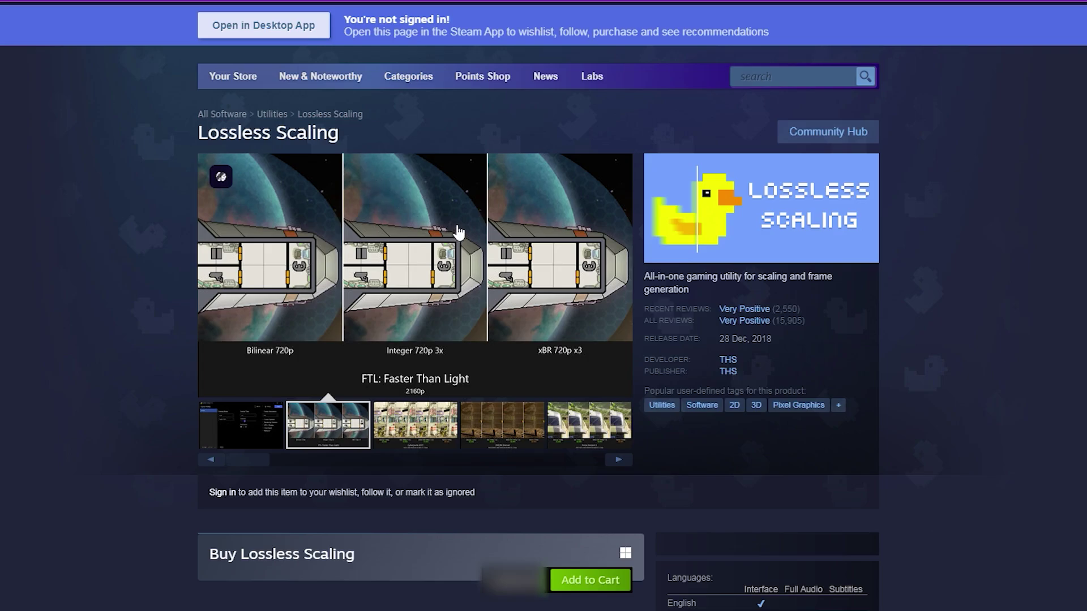
- Scroll down through the Lossless Scaling Steam store page
scroll(546, 463, "down", 1)
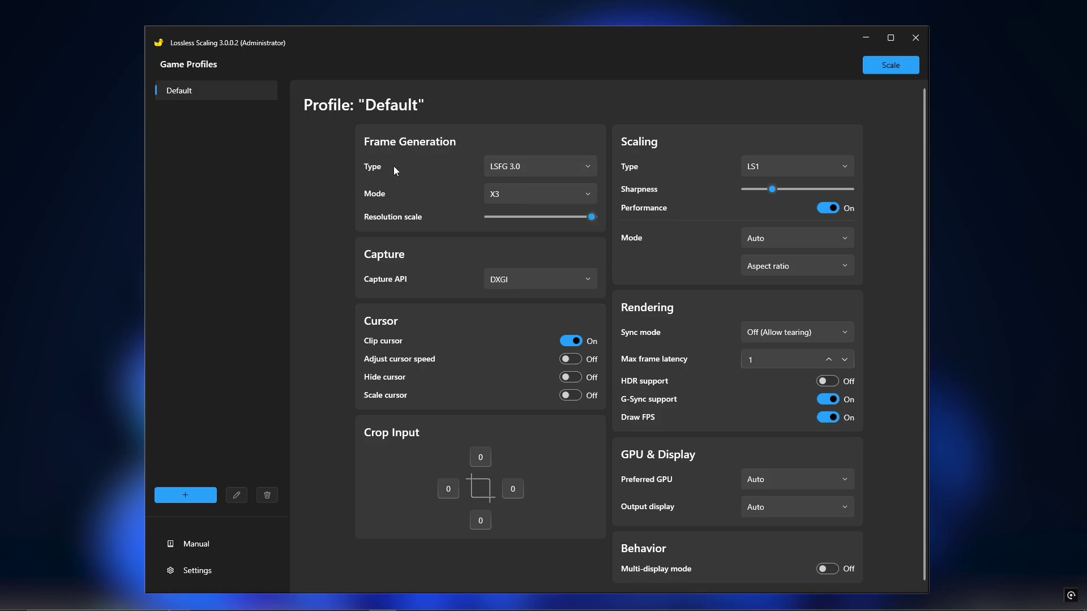
- Keep LSFG 3.0 as the frame generation type and change the mode from X3 to X2
left_click(528, 168)
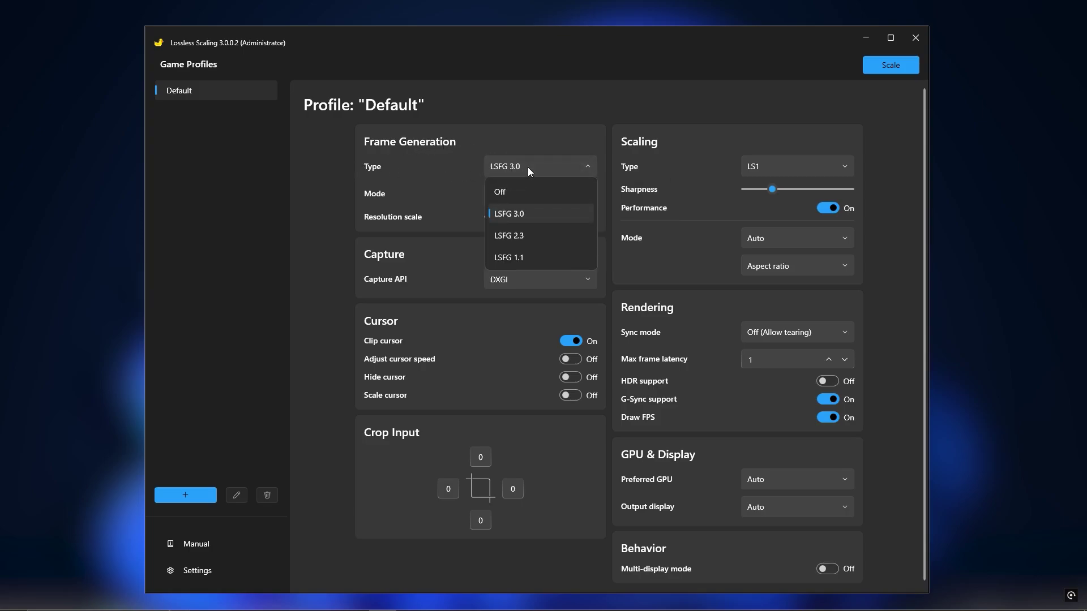
left_click(527, 216)
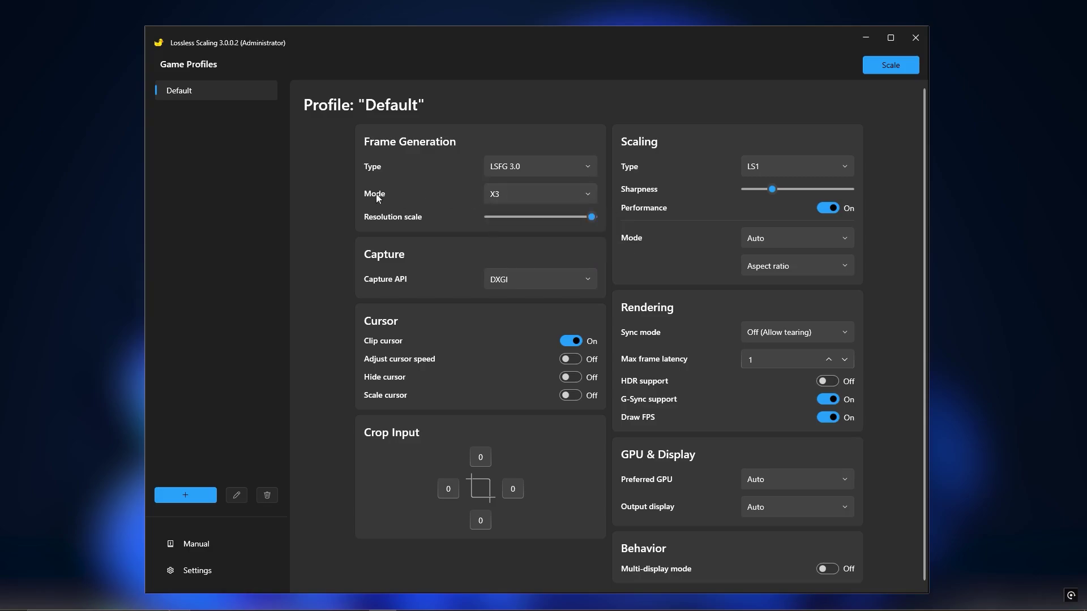
left_click(512, 195)
left_click(500, 222)
- Confirm LS1 as the scaling type and turn on the scaling Performance option
left_click(783, 167)
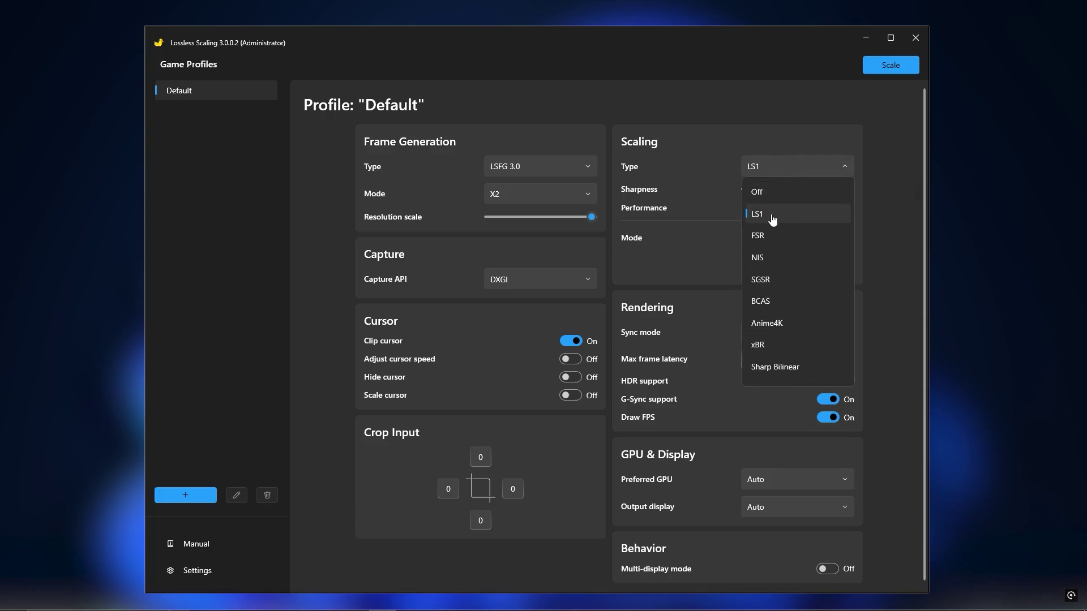
left_click(771, 216)
left_click(772, 162)
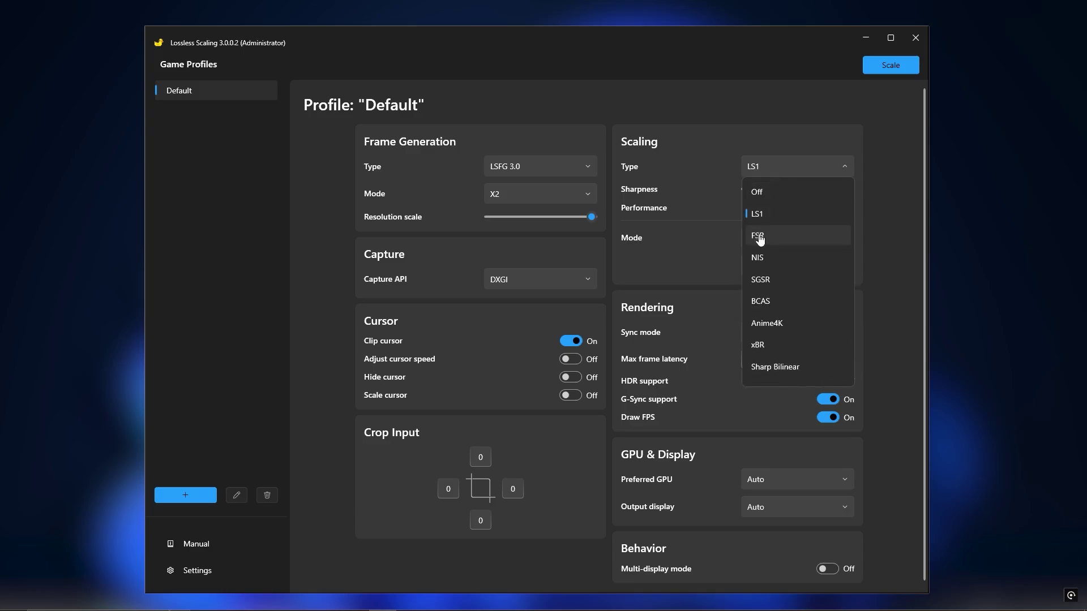
left_click(764, 216)
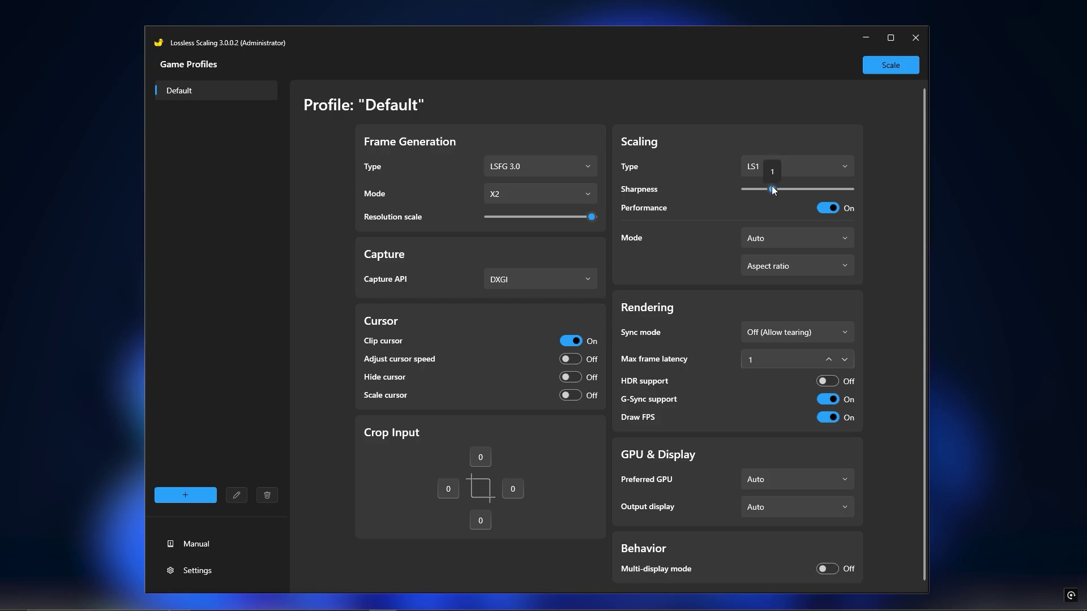
left_click(827, 208)
- Keep sync mode at Off (Allow tearing) and set max frame latency to 1
left_click(788, 331)
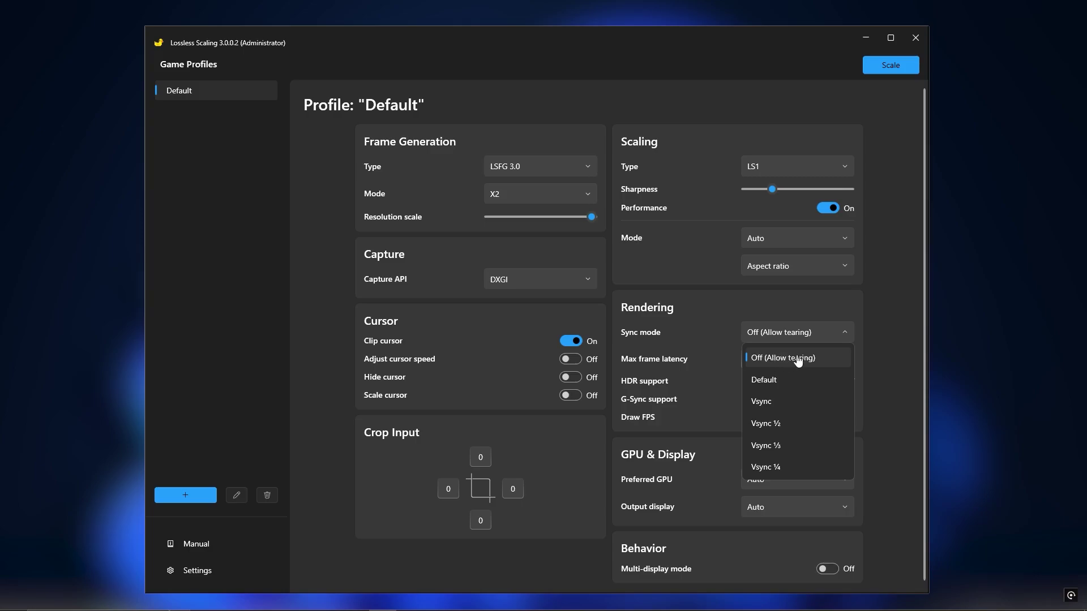
left_click(796, 358)
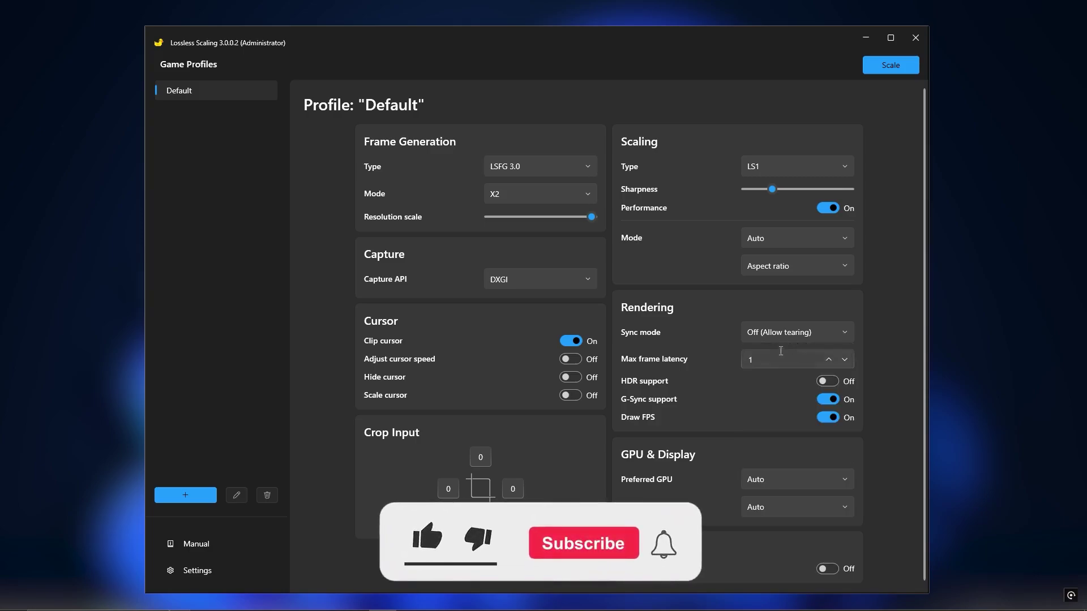
left_click(757, 360)
key("BackSpace")
type("2")
key("BackSpace")
type("1")
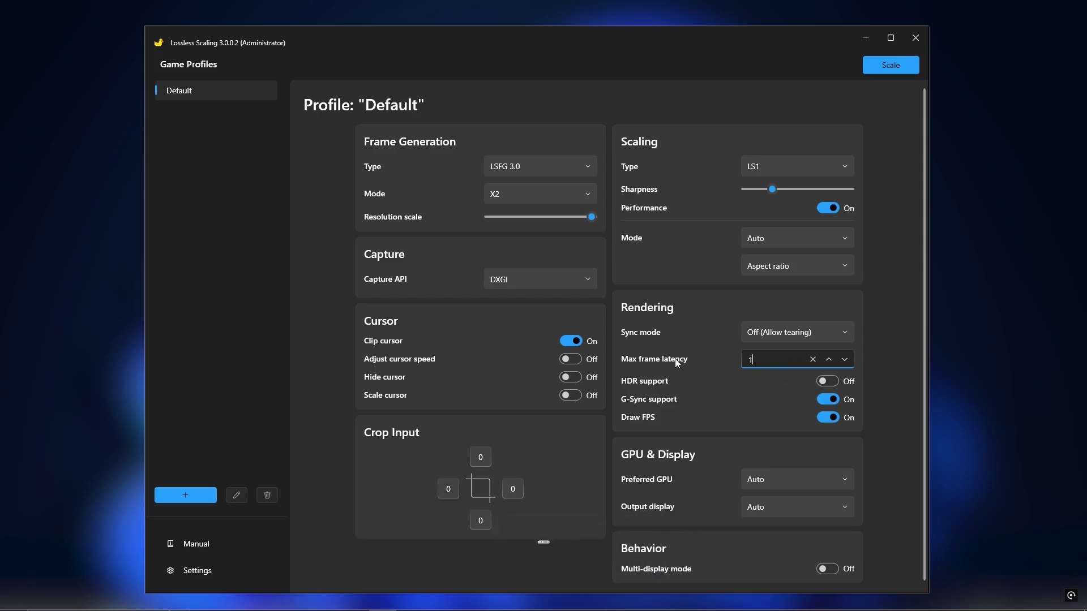
left_click(203, 573)
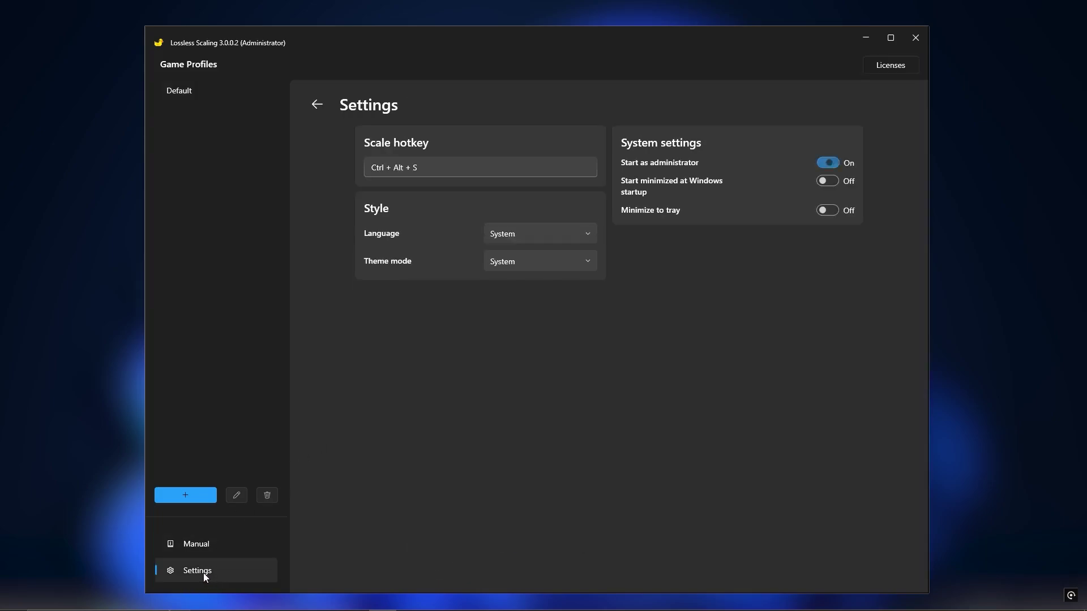
left_click(385, 172)
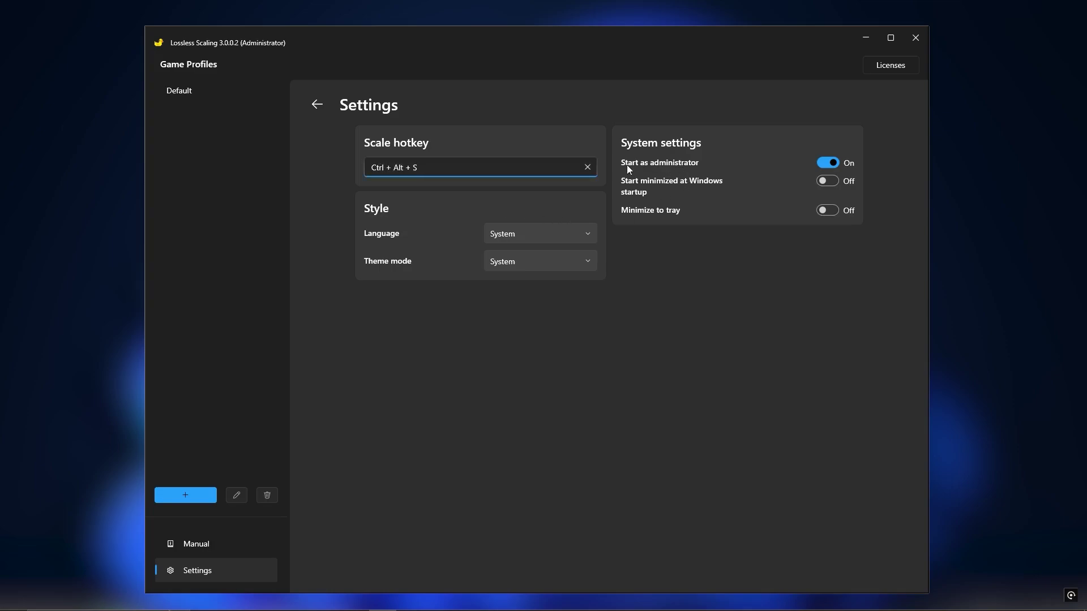
left_click(825, 166)
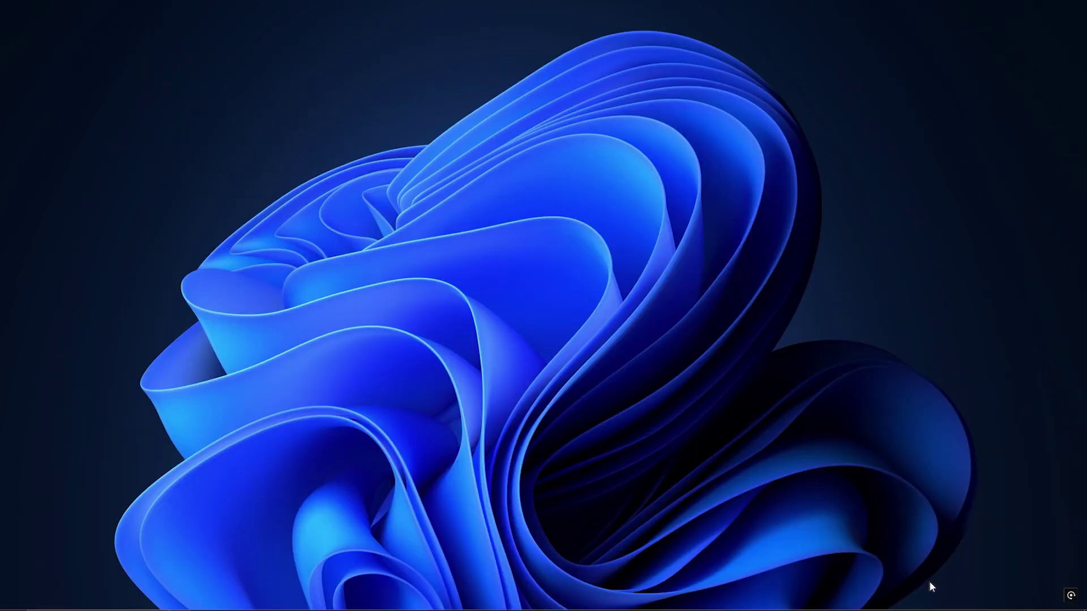
- Open RivaTuner from the system tray and clear the Global framerate limit for a new cap
left_click(952, 601)
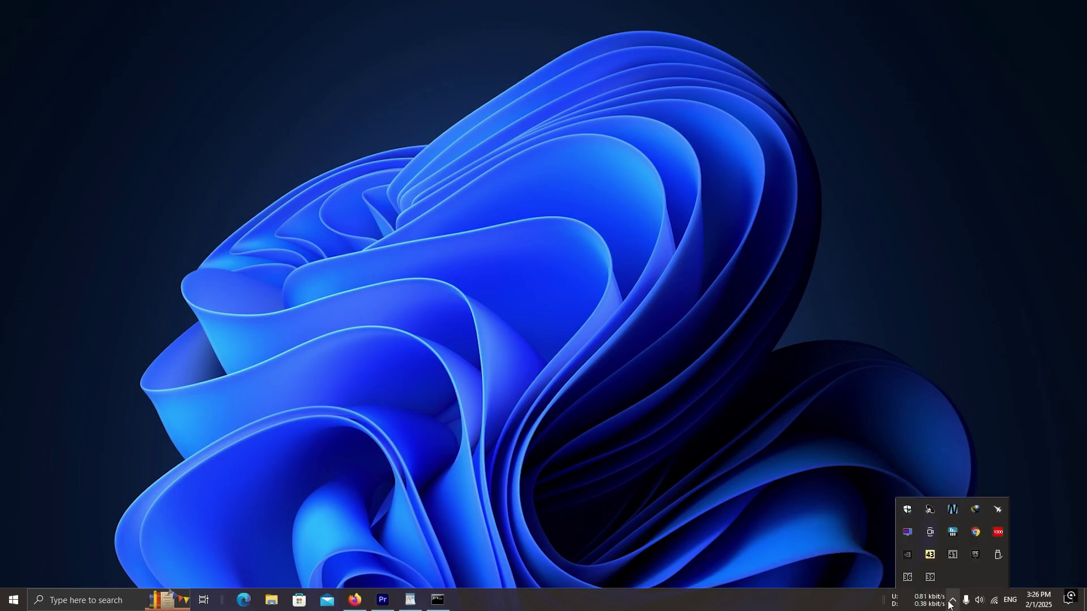
left_click(909, 531)
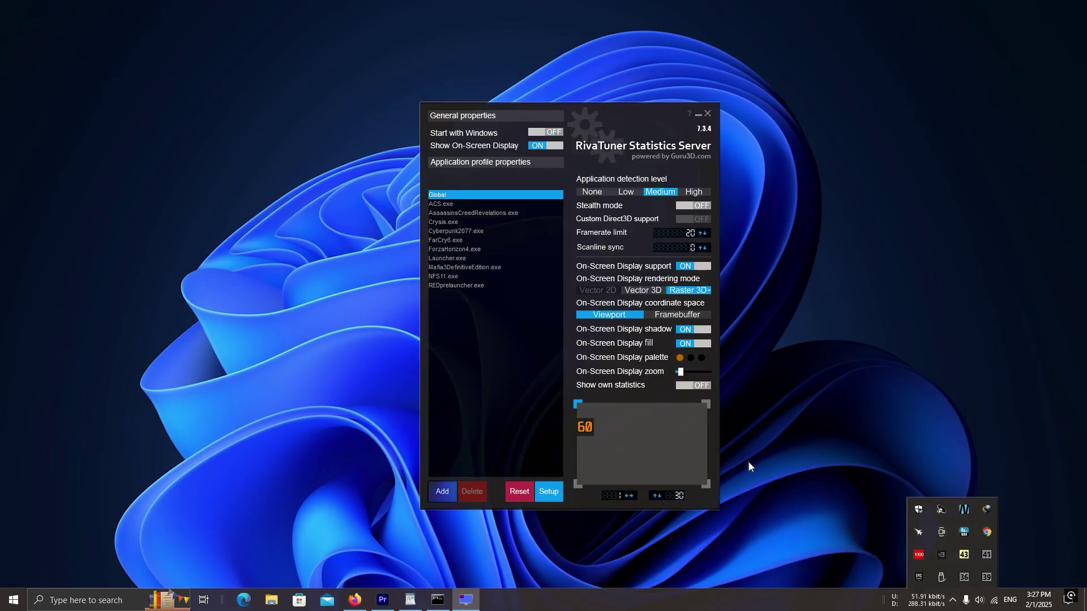
left_click_drag(621, 112, 589, 109)
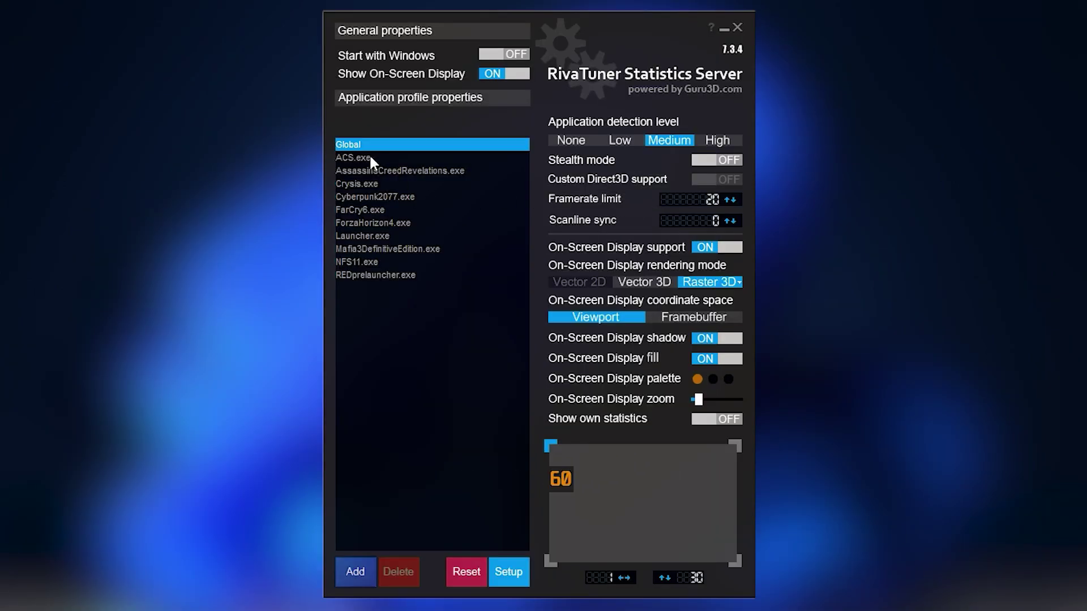
left_click(705, 200)
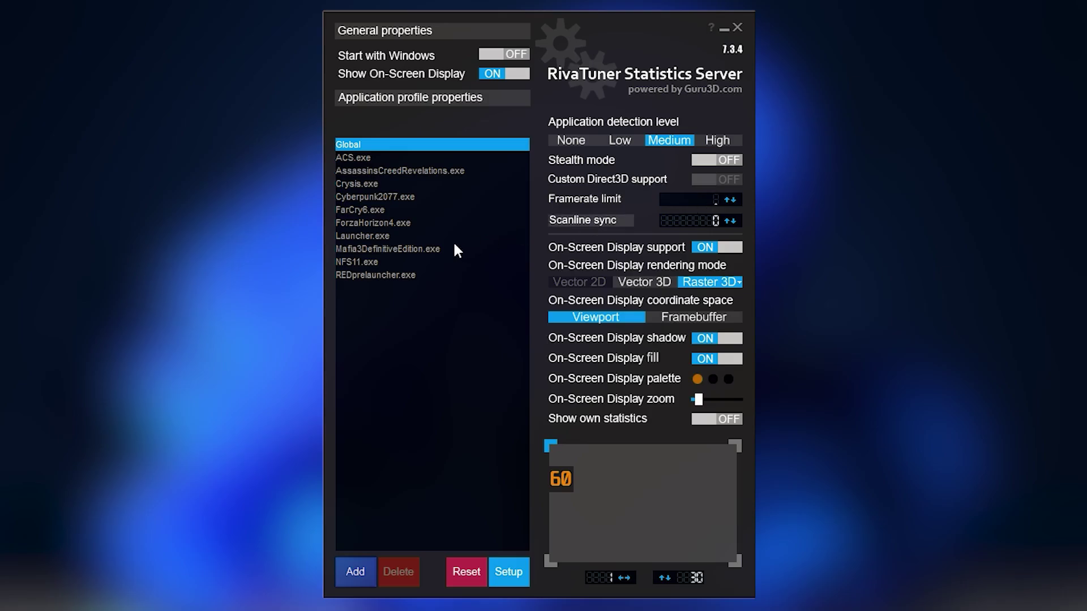
mouse_move(461, 249)
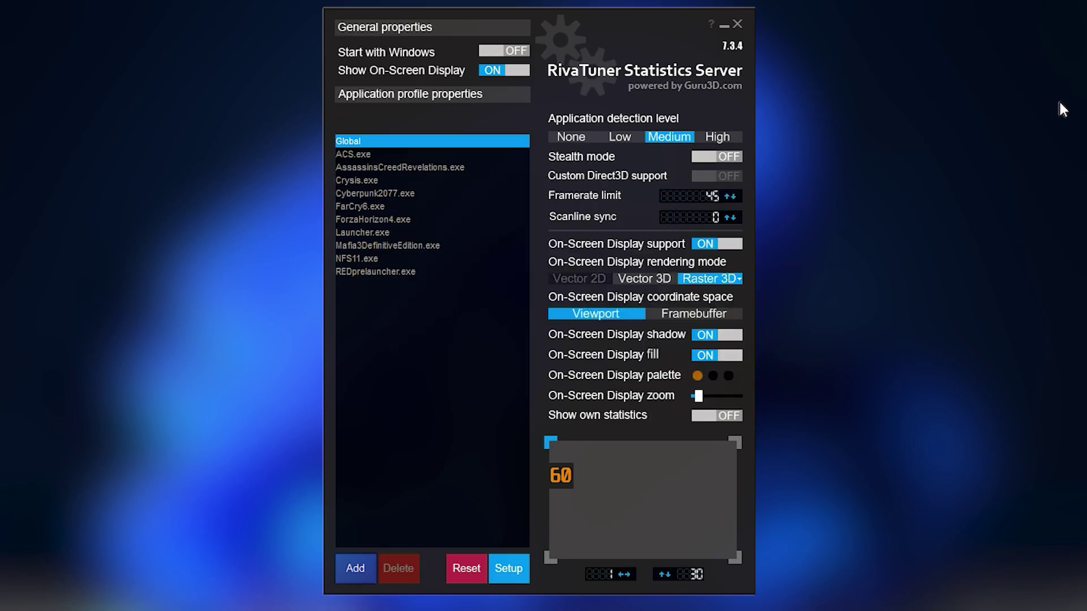
left_click(699, 199)
- Enter 52 as the framerate cap, then set NVIDIA global Low Latency Mode to On
type("52")
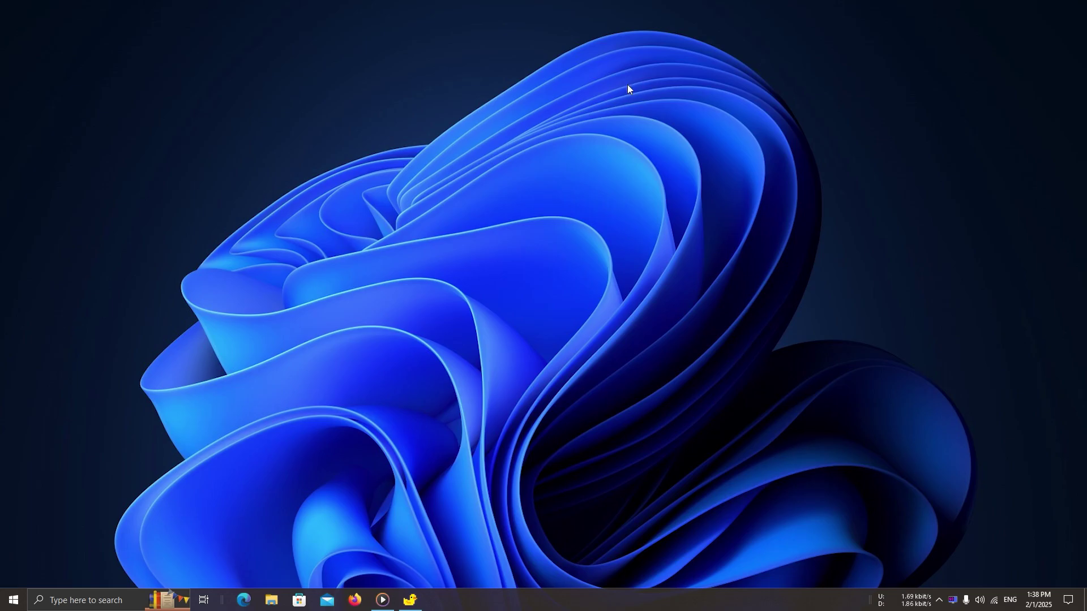
right_click(628, 84)
left_click(650, 176)
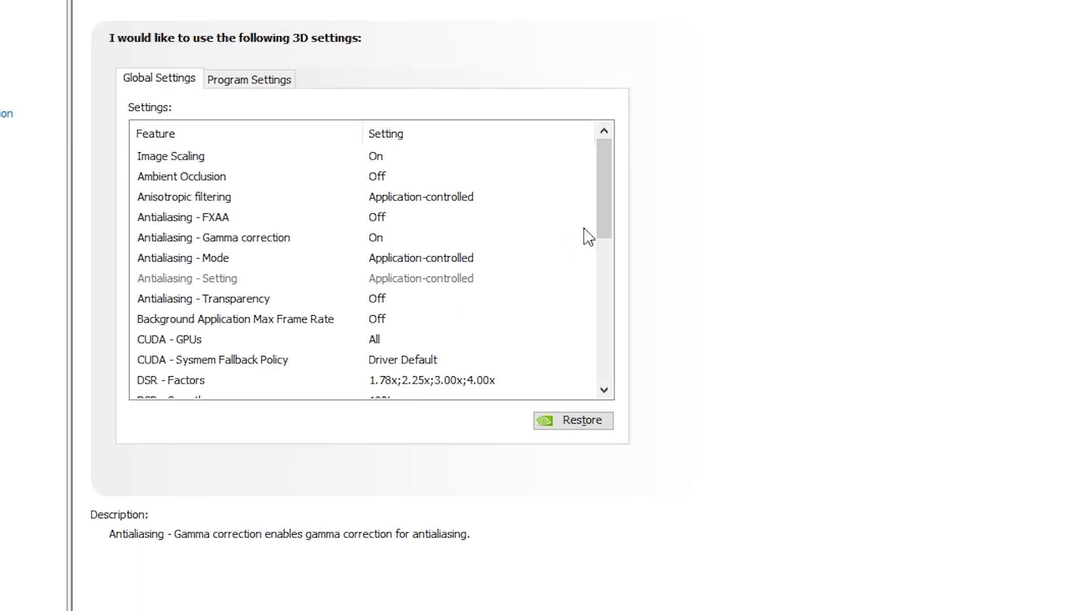
left_click_drag(603, 236, 599, 309)
left_click(385, 226)
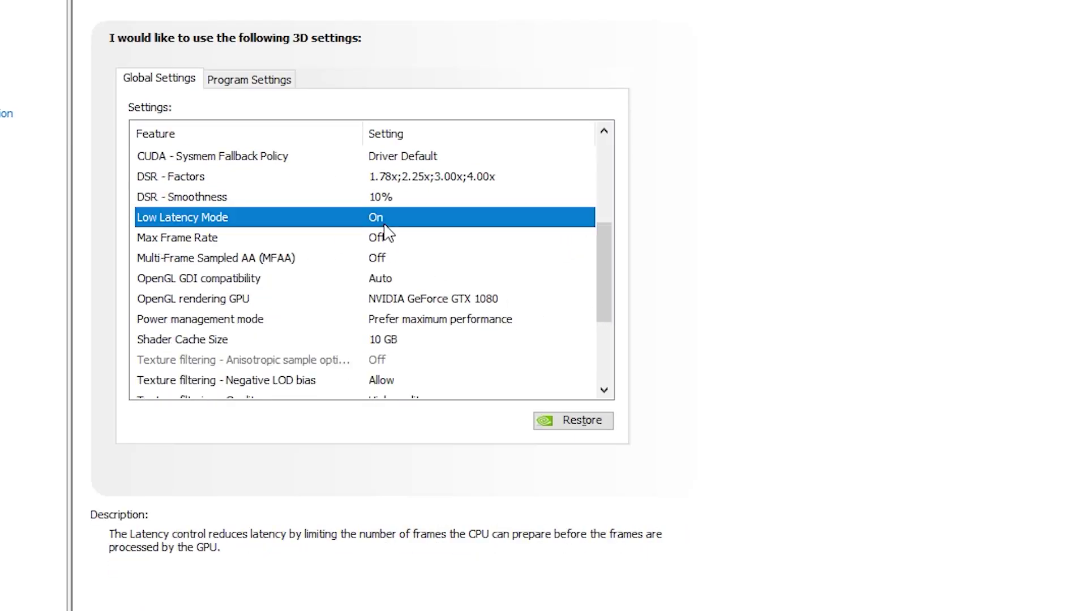
left_click(396, 220)
left_click(388, 254)
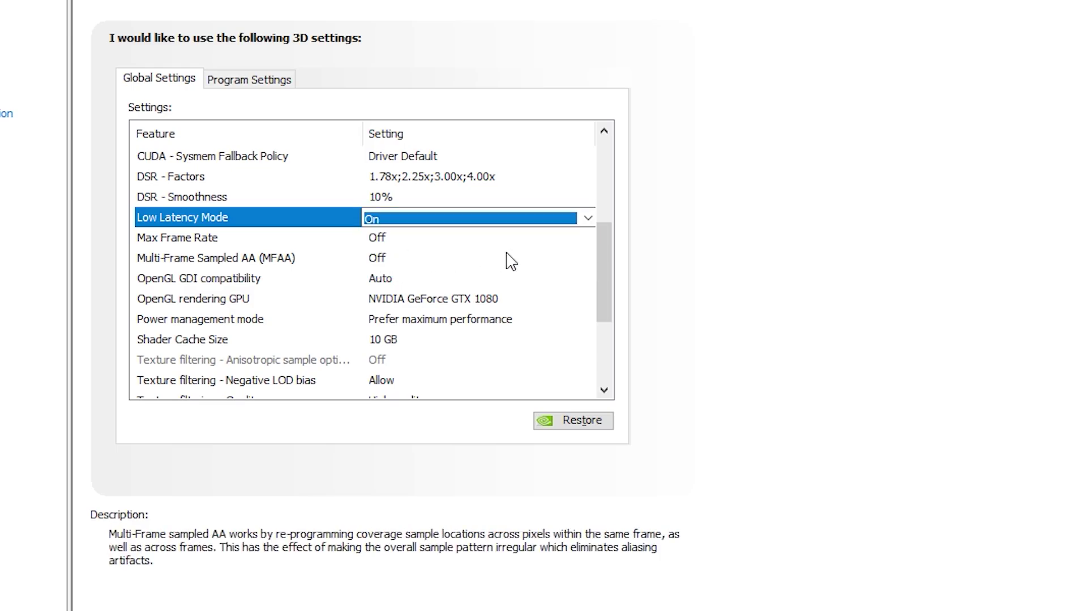
- Set the global Vertical sync to Fast and close the NVIDIA Control Panel
left_click_drag(600, 263, 601, 338)
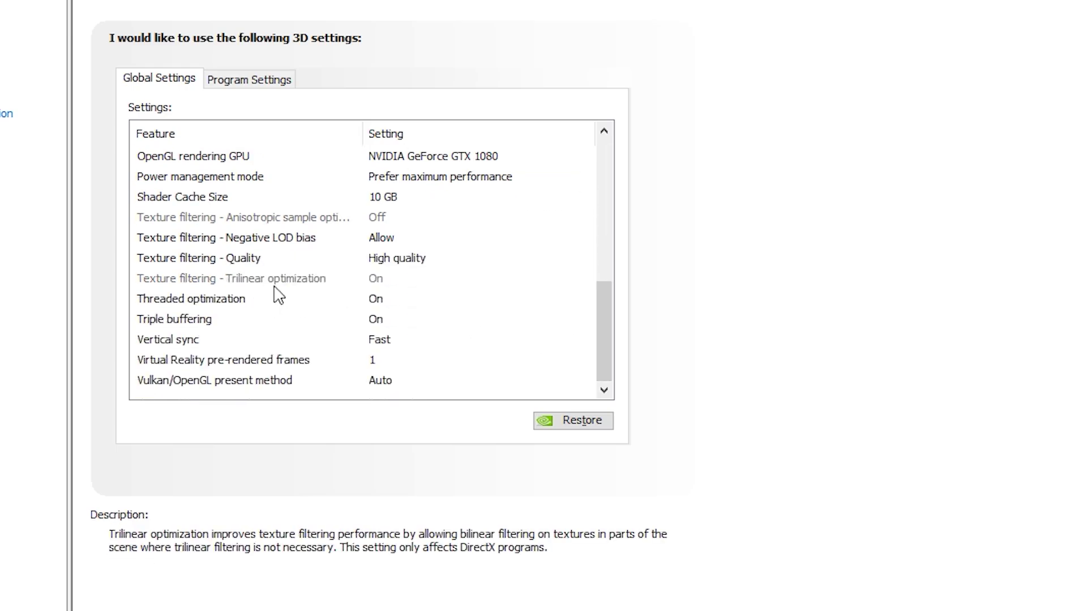
left_click(387, 343)
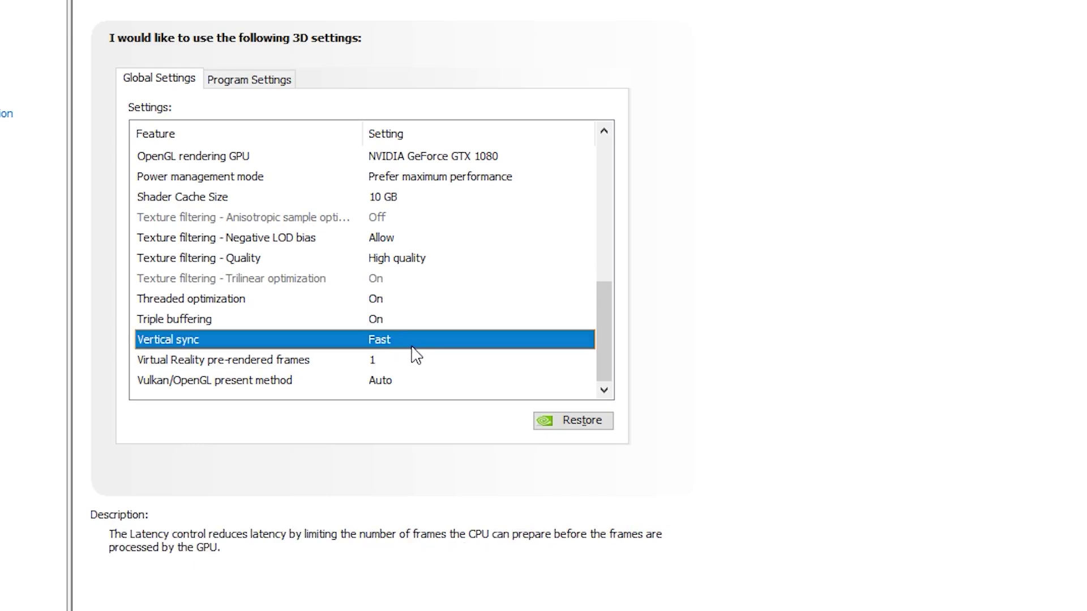
left_click(411, 346)
left_click(420, 438)
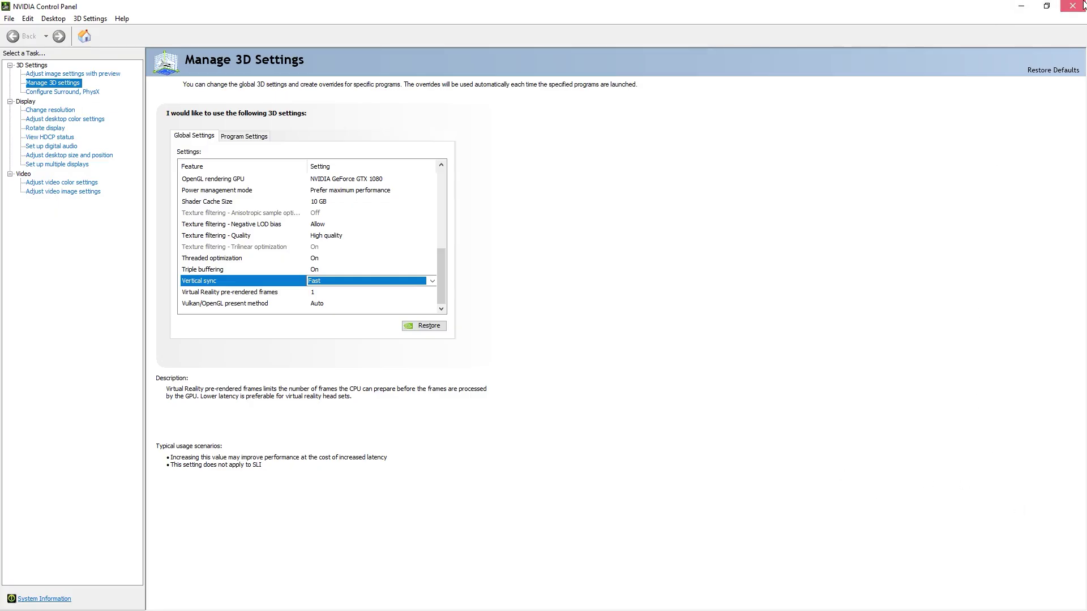
left_click(1082, 5)
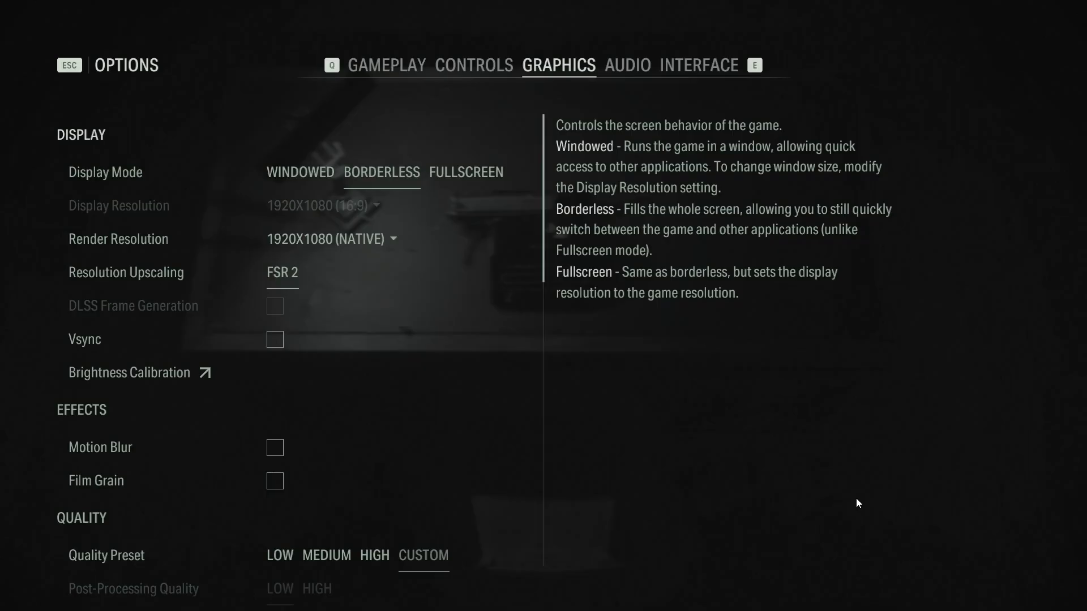
- Look through the Controls and Gameplay pages, then return to the Graphics options page
left_click(483, 64)
left_click(392, 66)
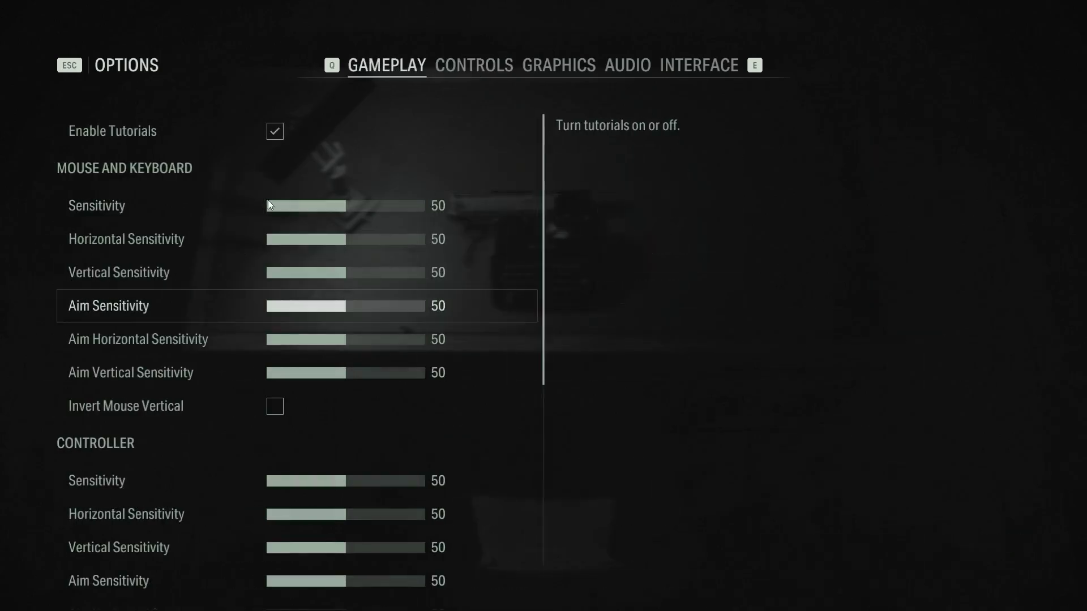
left_click(573, 65)
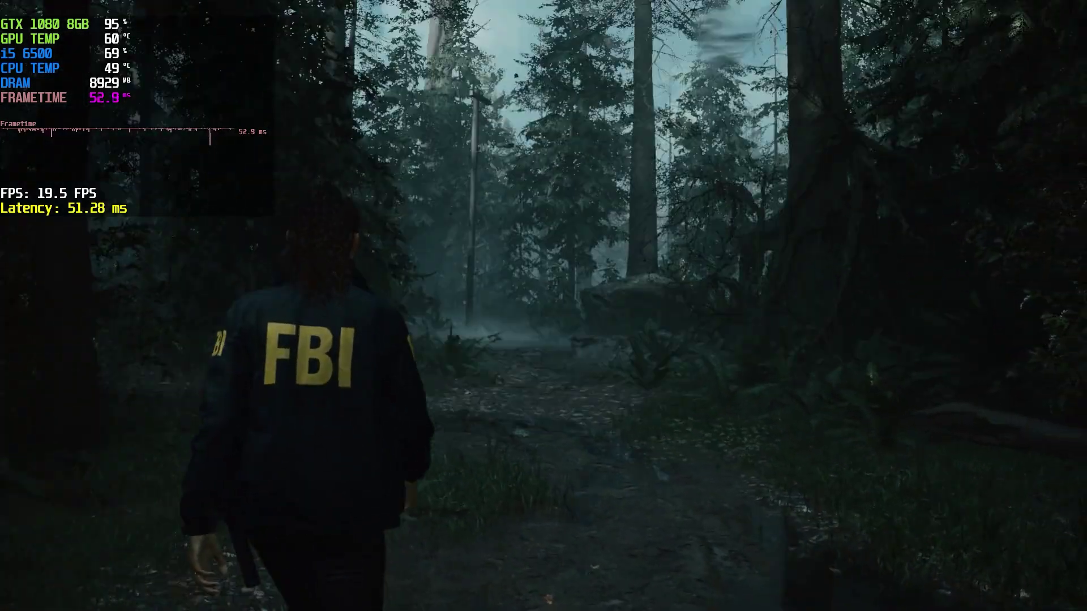
- Walk the agent forward along the forest path and close the gear inventory
key("w")
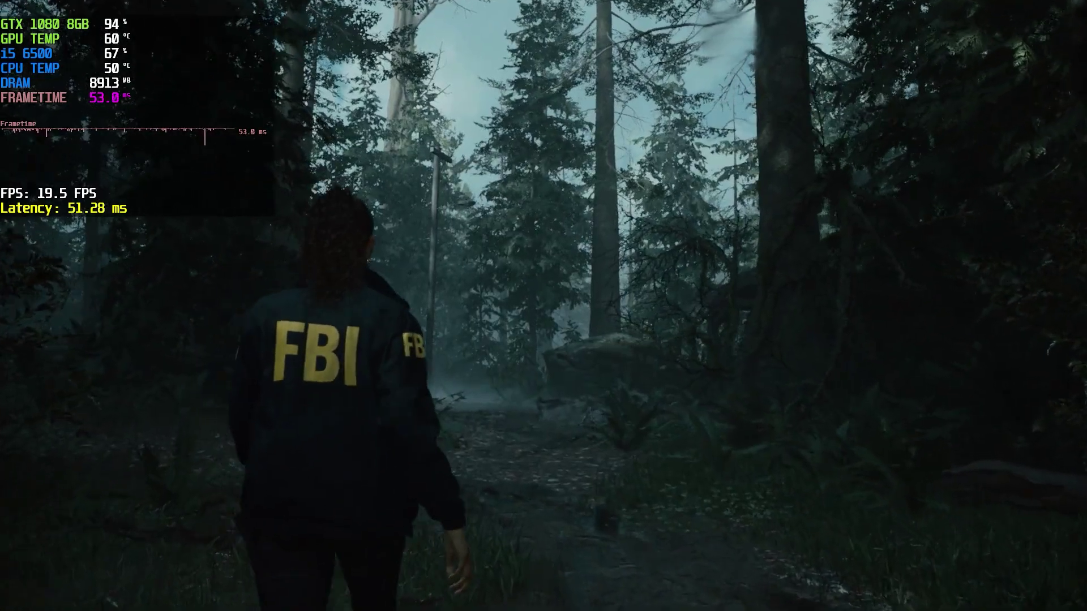
key("w")
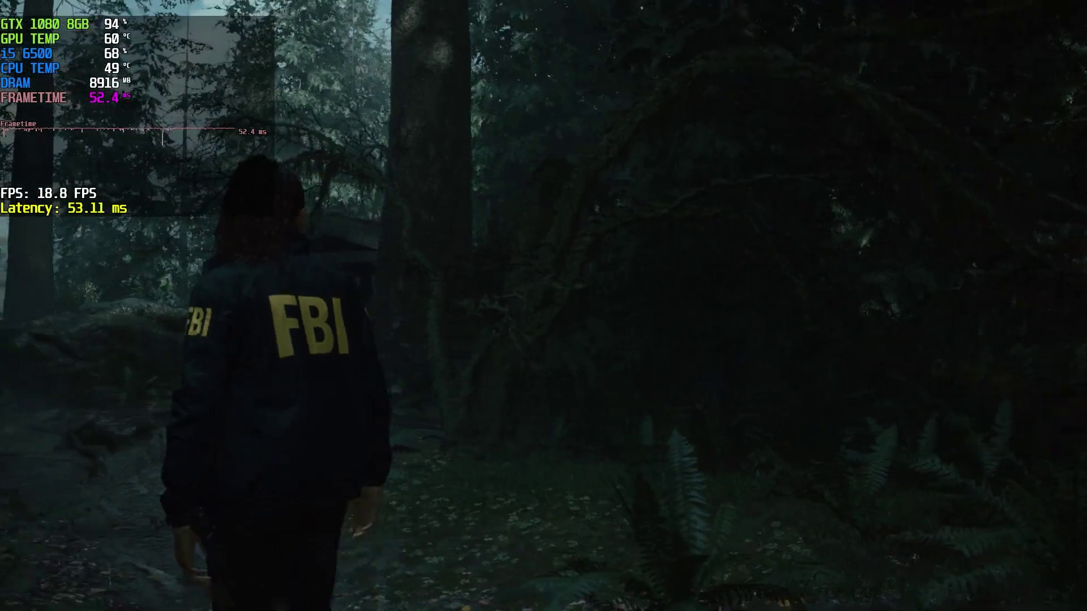
key("w")
key("w")
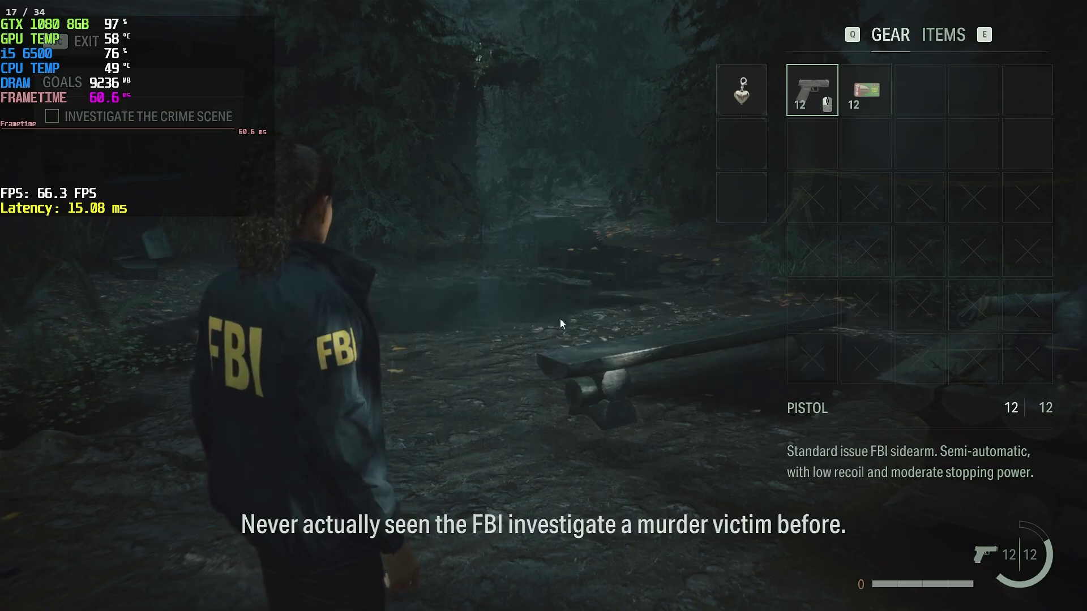
key("Tab")
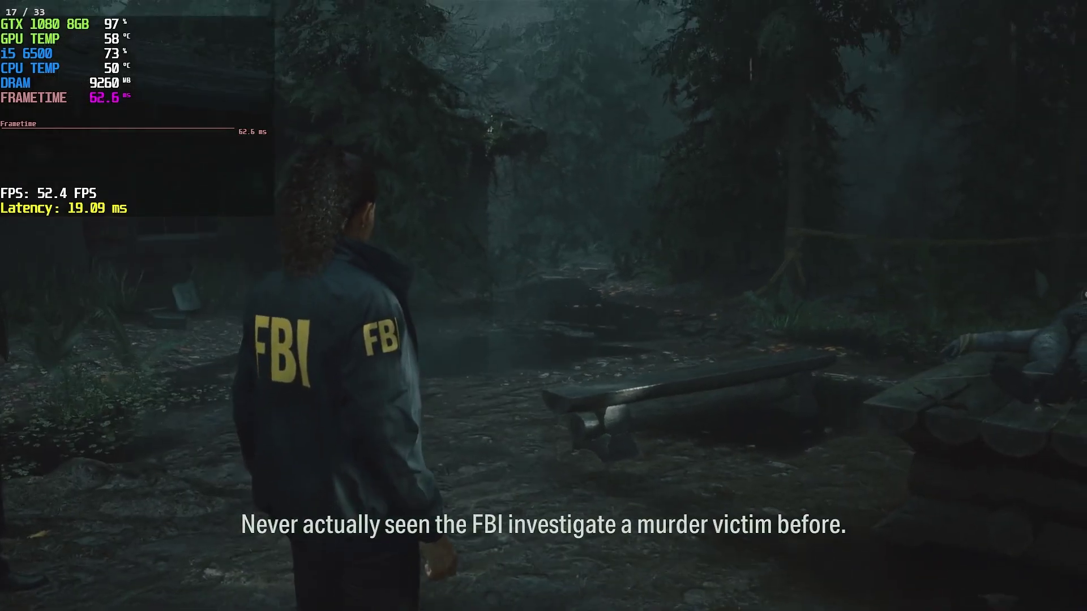
- Walk past the cabin to the crime-scene table, visit the Mind Place, then run on
key("w")
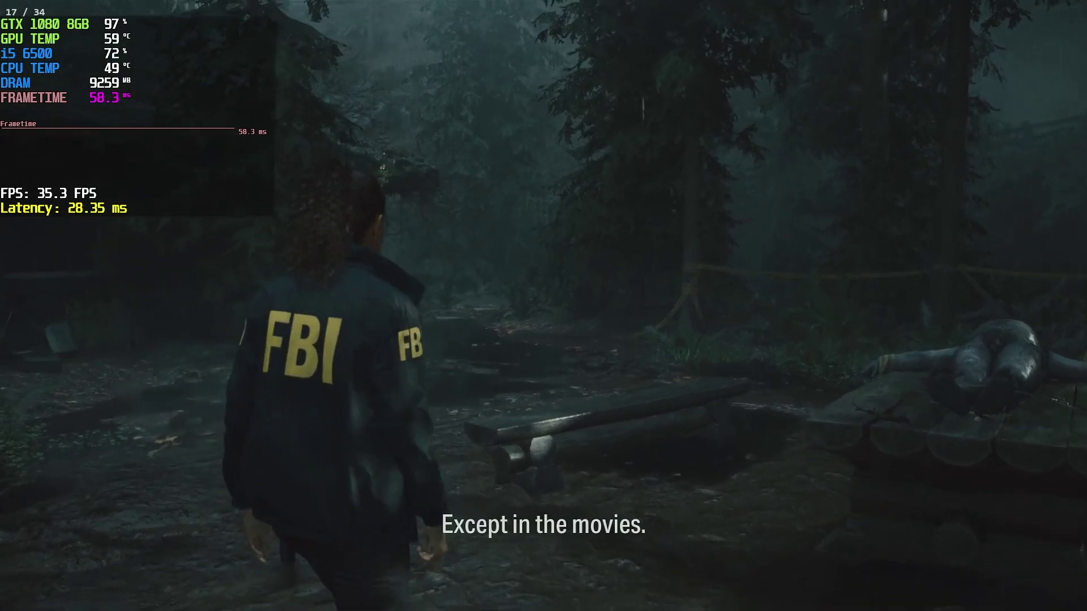
key("w")
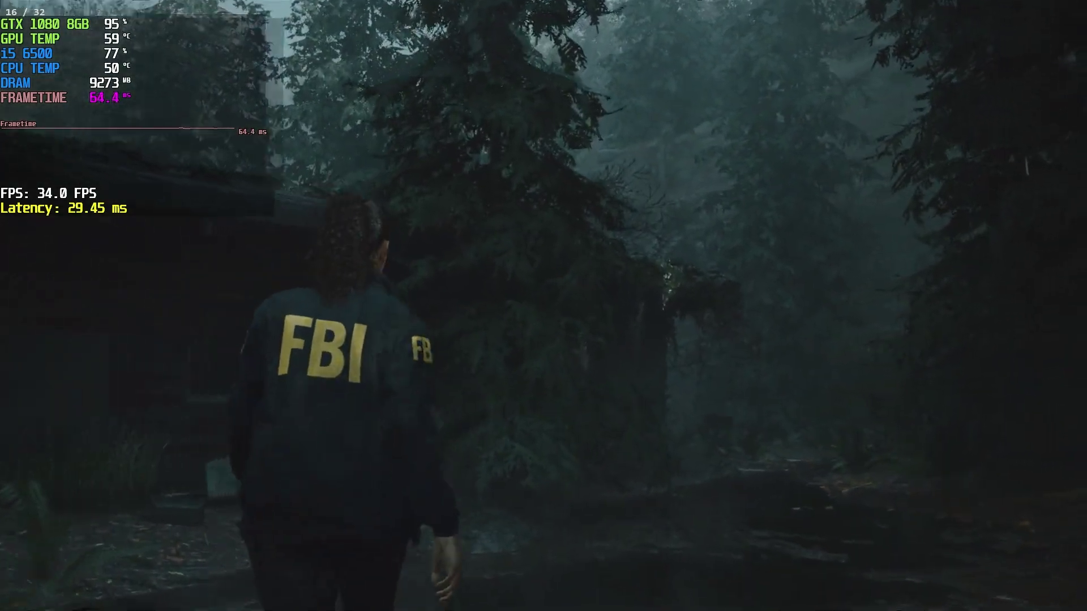
key("w")
key("w")
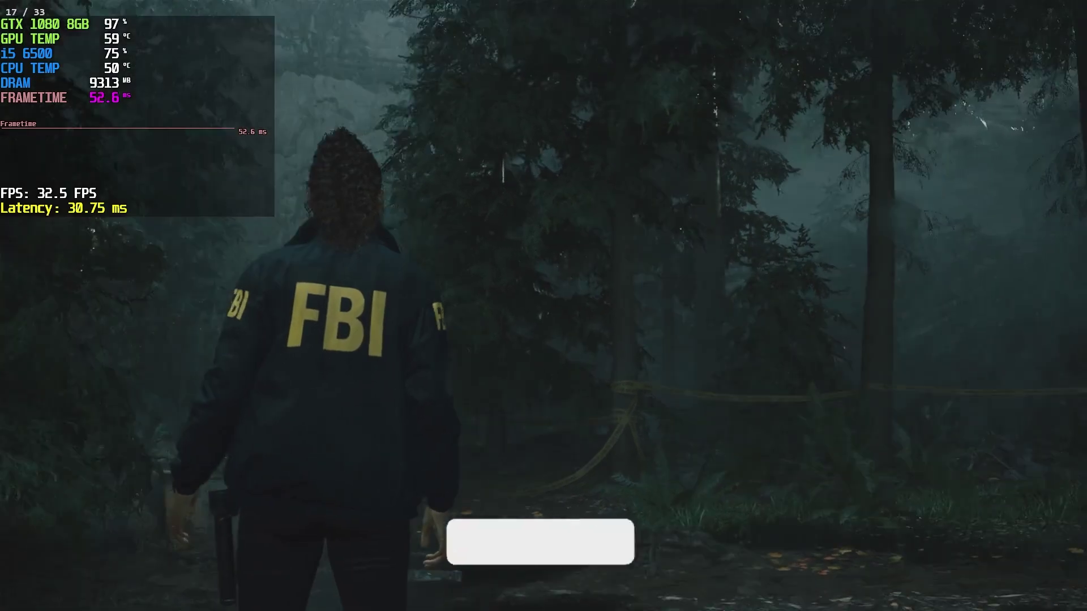
key("w")
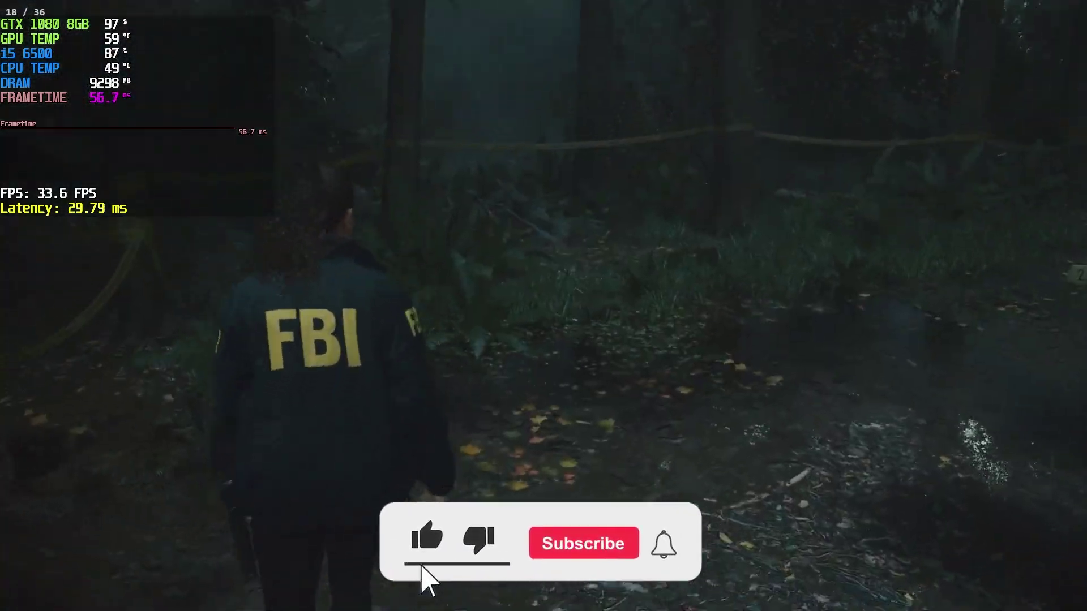
key("w")
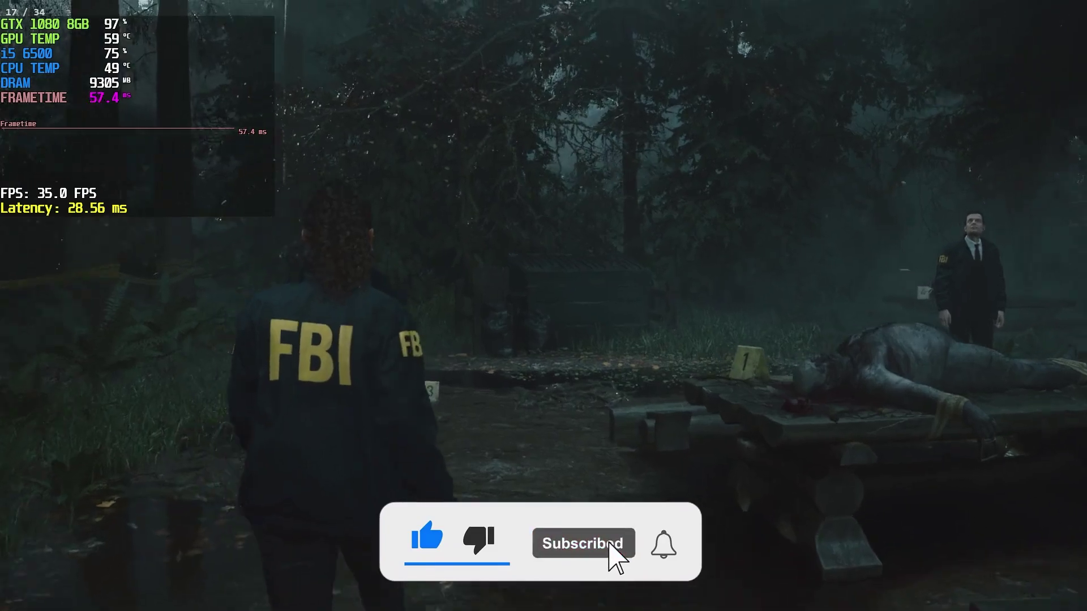
key("w")
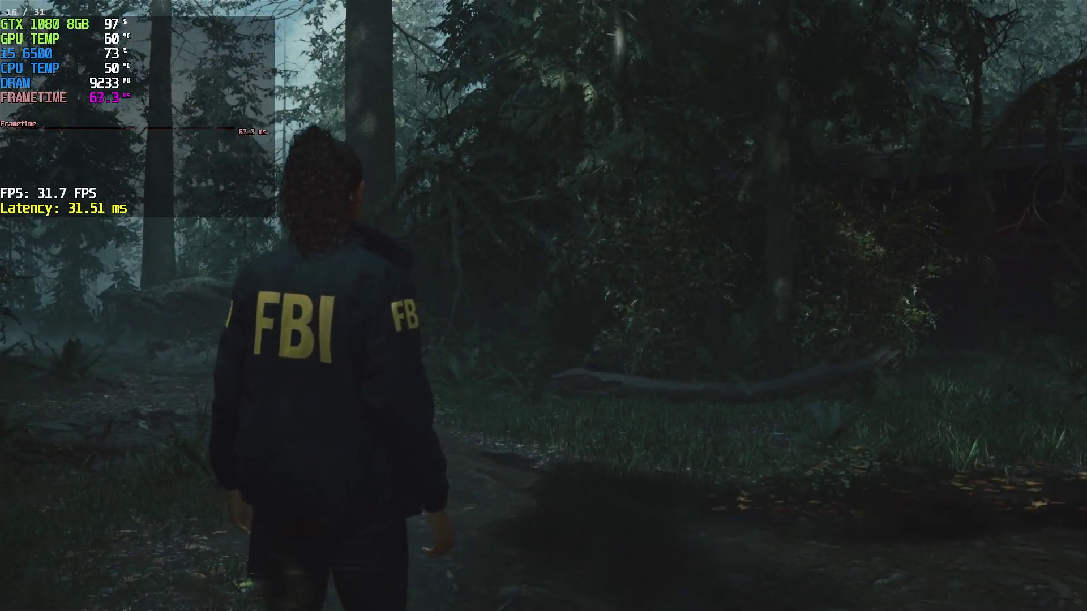
key("Tab")
key("Tab")
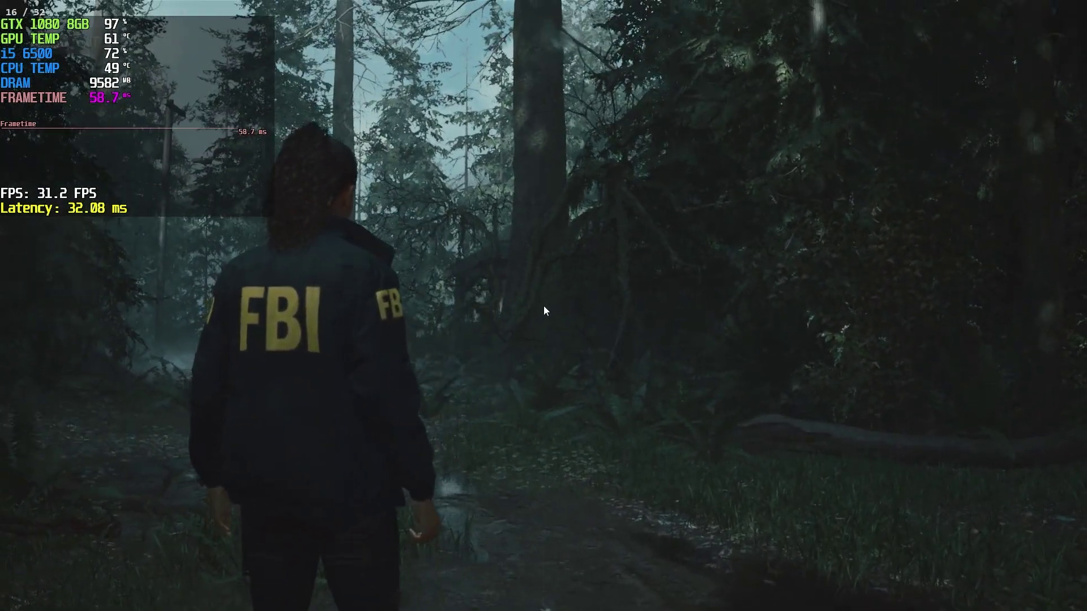
key("Tab")
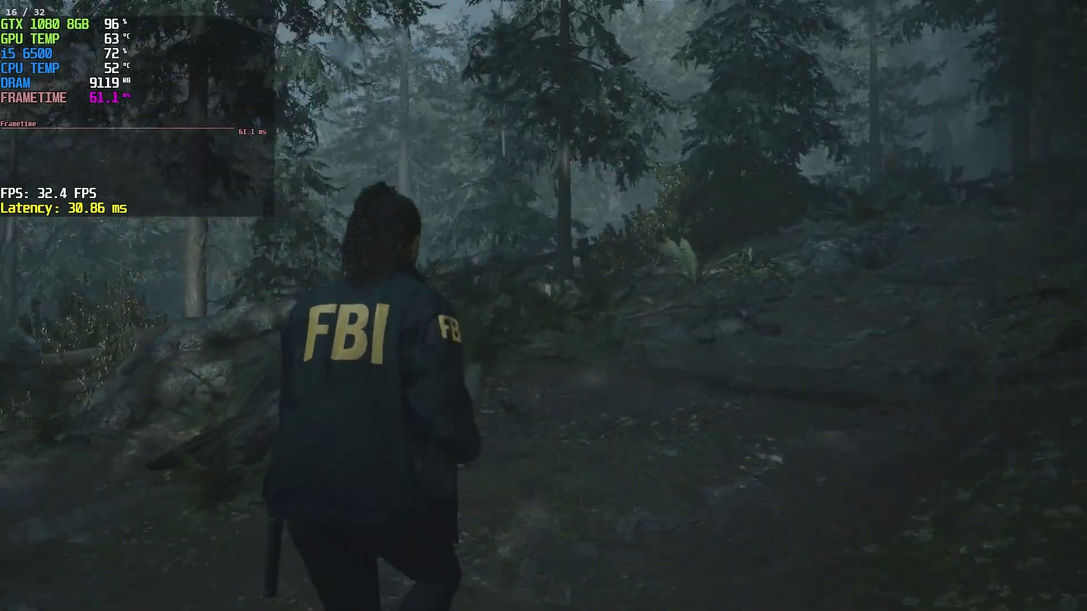